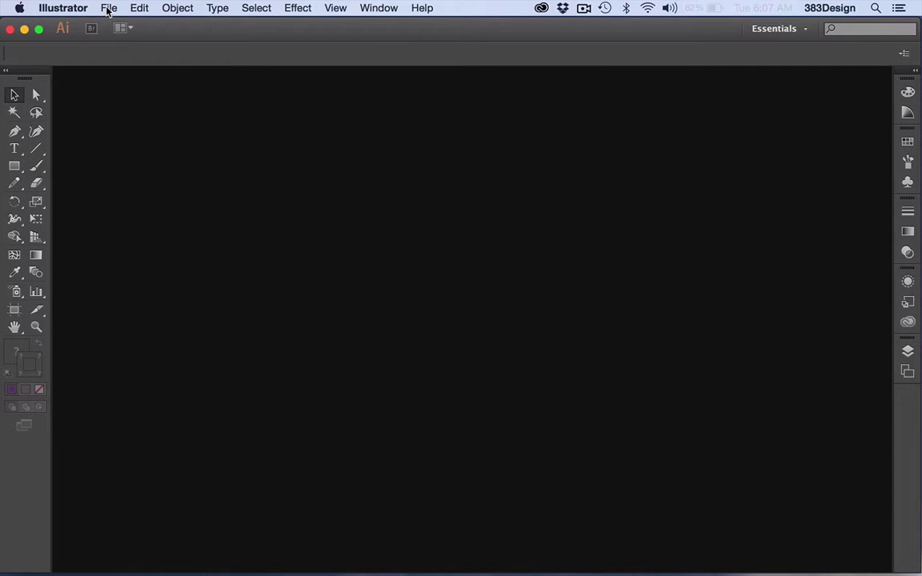
Create a new Letter-size CMYK document named brushes
click(108, 9)
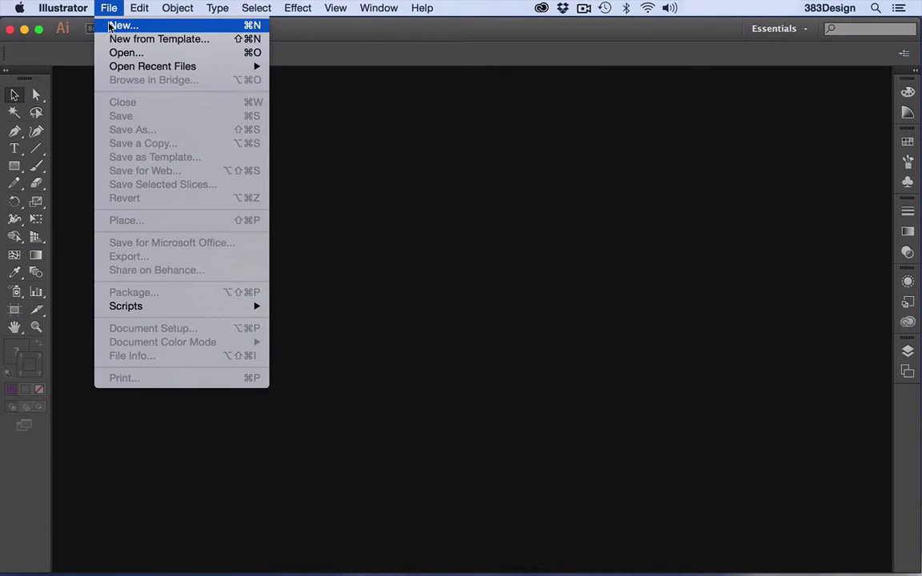
click(112, 25)
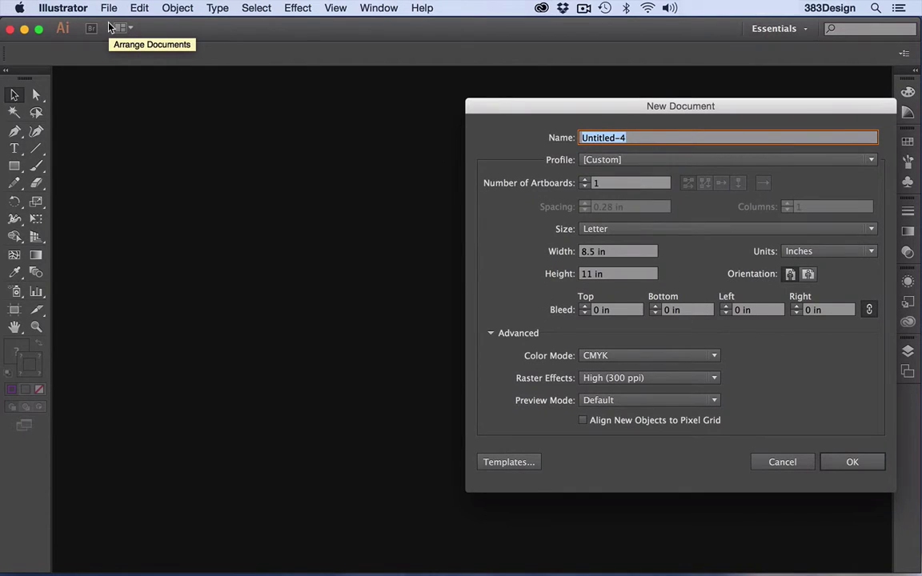
text(brushes)
key(Return)
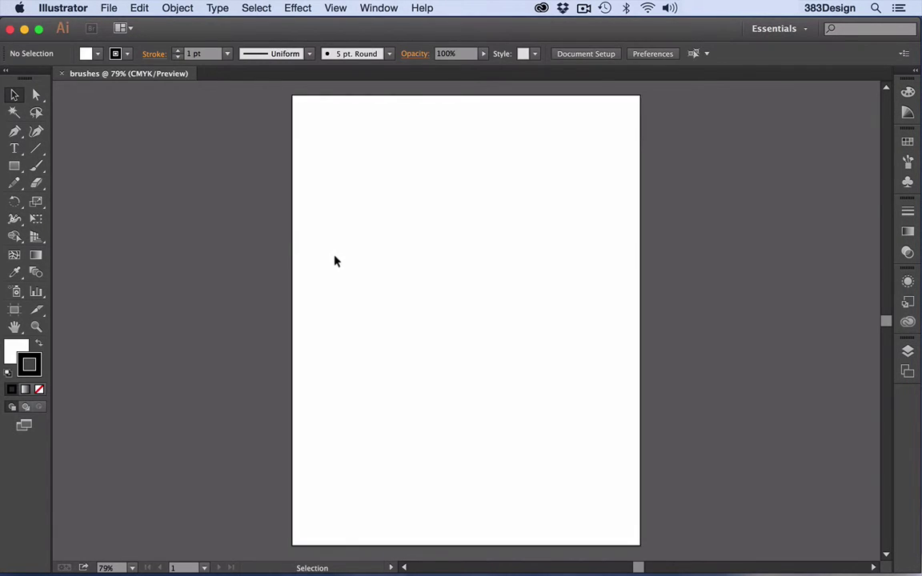
Place the Coverstitch brush and Zipper Brush graphics from the Demo library onto the artboard, one above the other
key(super+1)
key(super+equal)
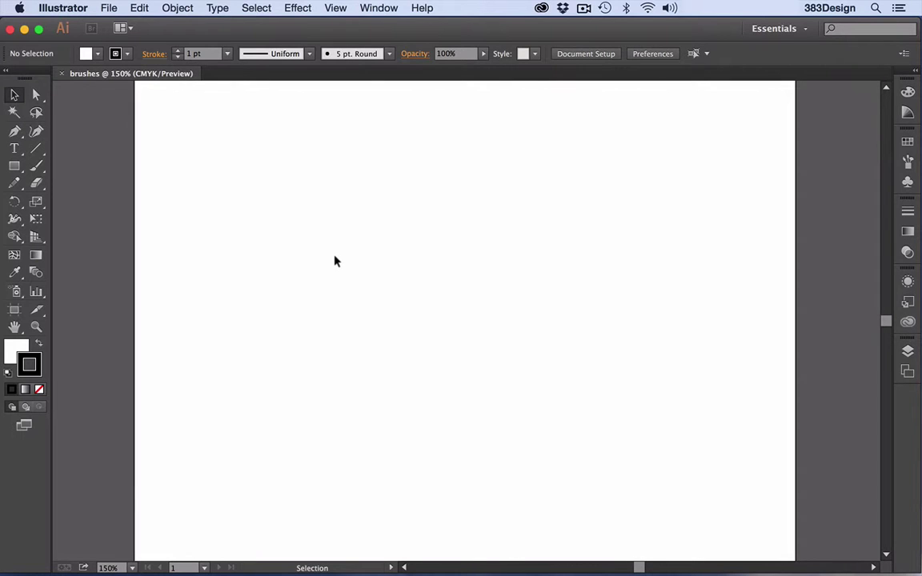
scroll(336, 261, up, 8)
scroll(336, 262, down, 4)
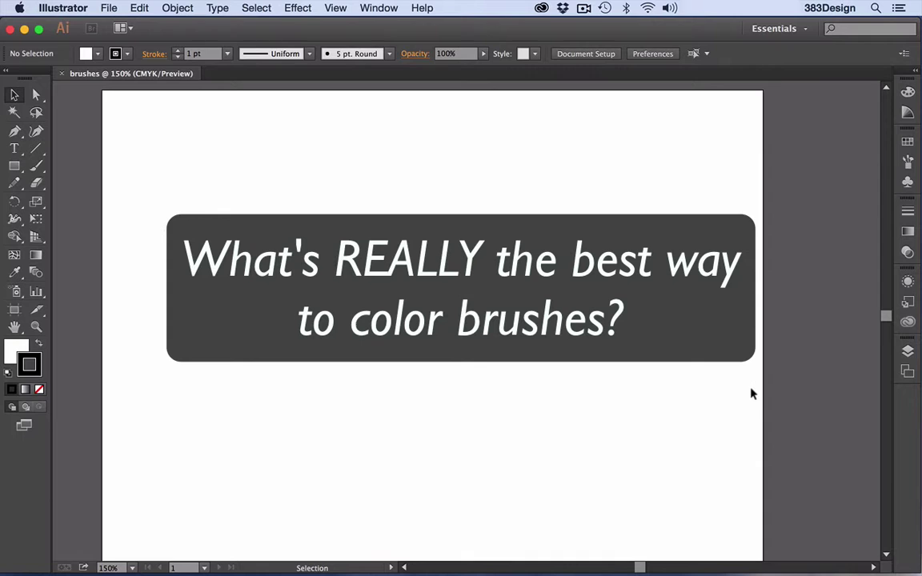
click(908, 321)
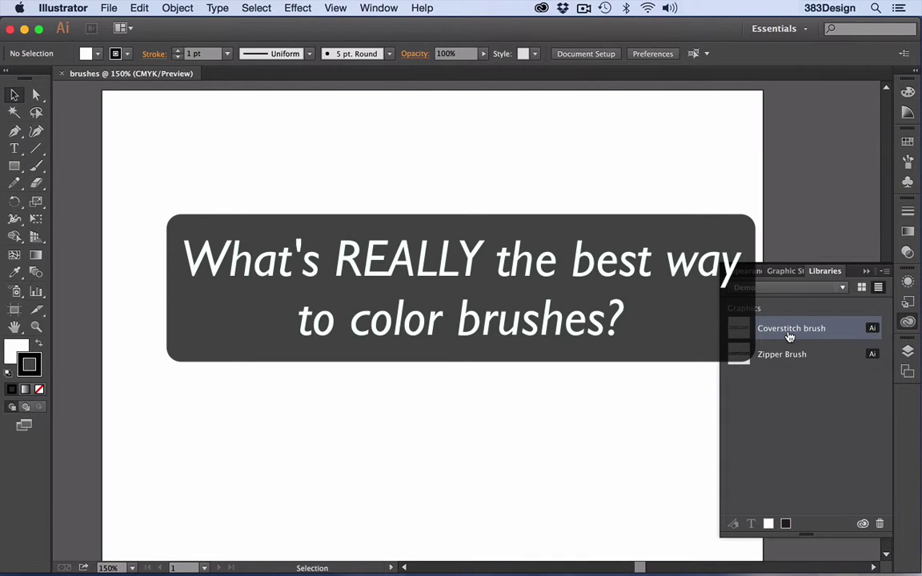
drag(788, 336, 692, 320)
drag(476, 269, 381, 292)
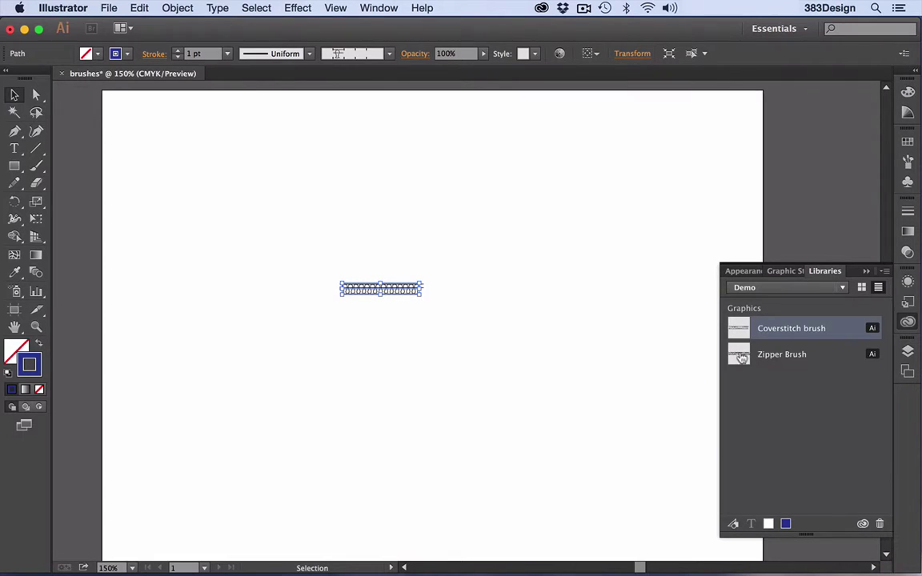
drag(774, 358, 565, 354)
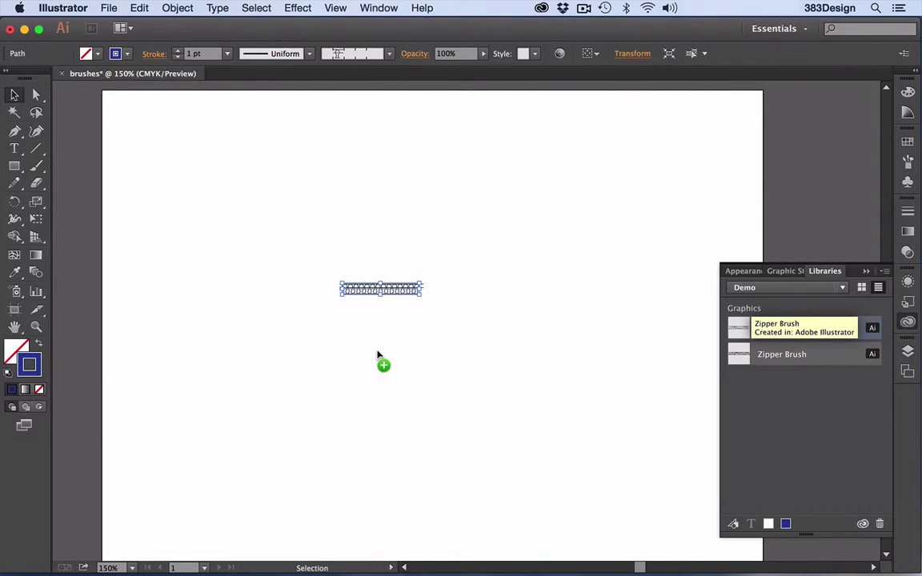
drag(360, 346, 384, 336)
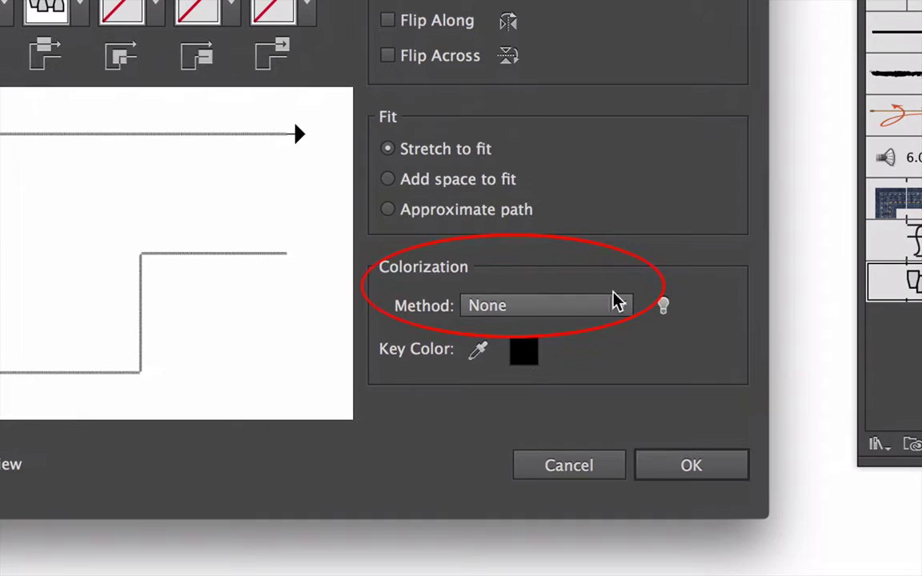
Review the colorization methods offered for the zipper pattern brush and keep None
click(608, 309)
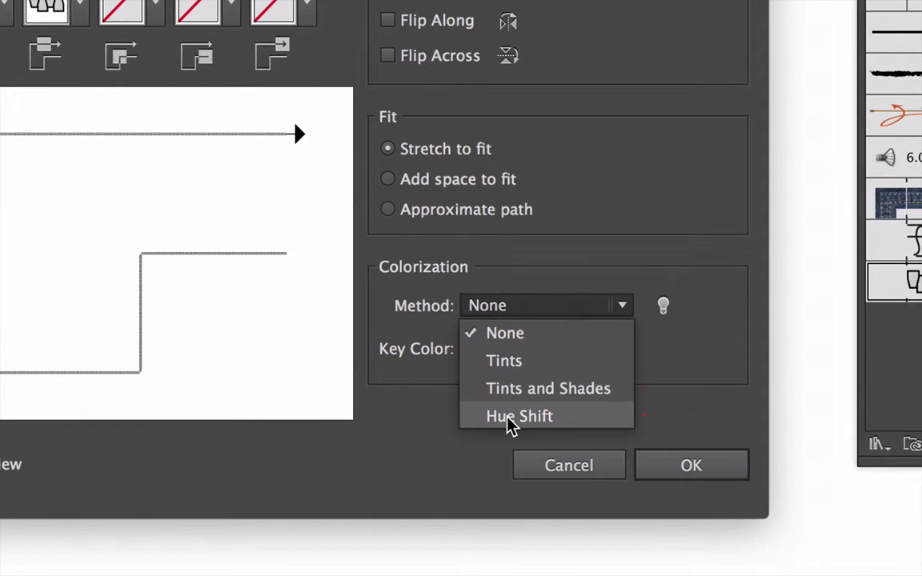
click(702, 415)
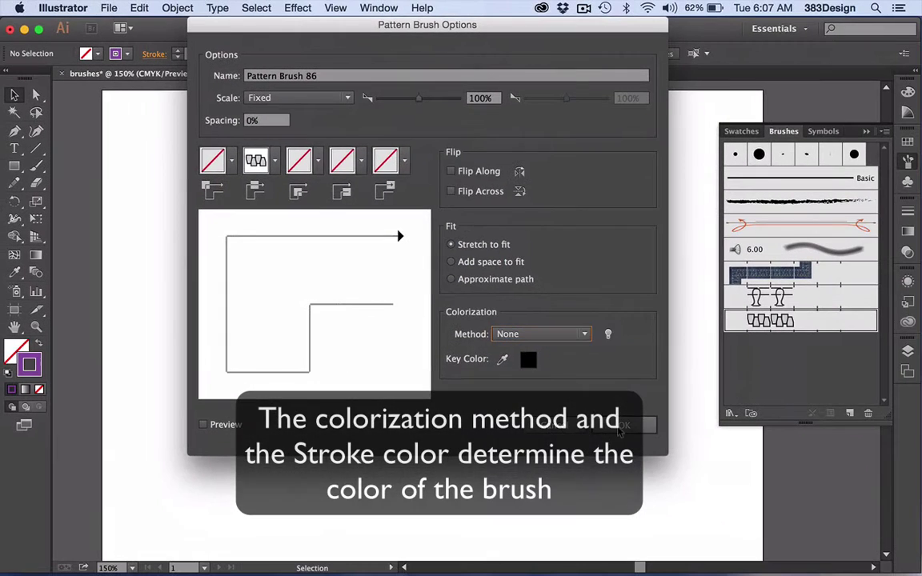
click(690, 465)
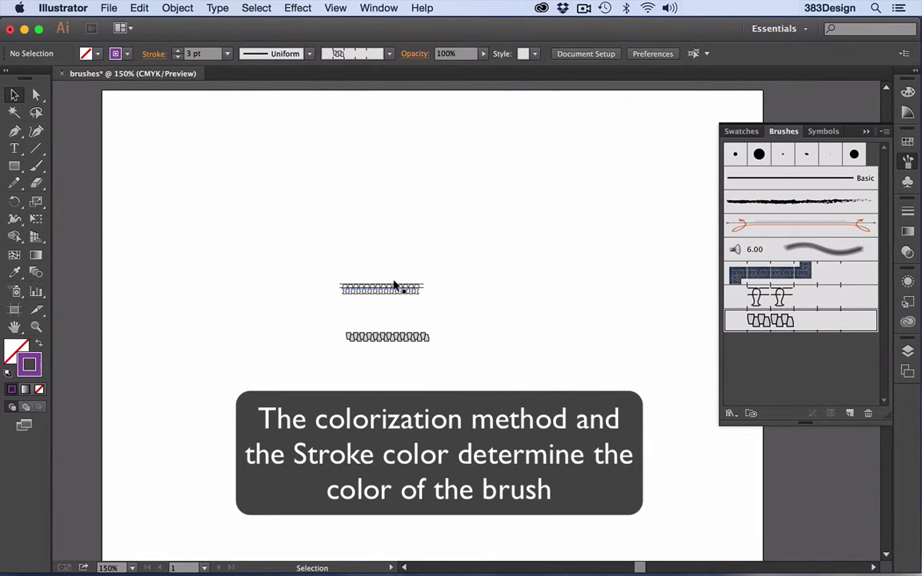
Move the coverstitch stroke slightly down toward the zipper stroke
mouse_move(394, 284)
mouse_down()
mouse_move(409, 287)
mouse_move(400, 298)
mouse_up()
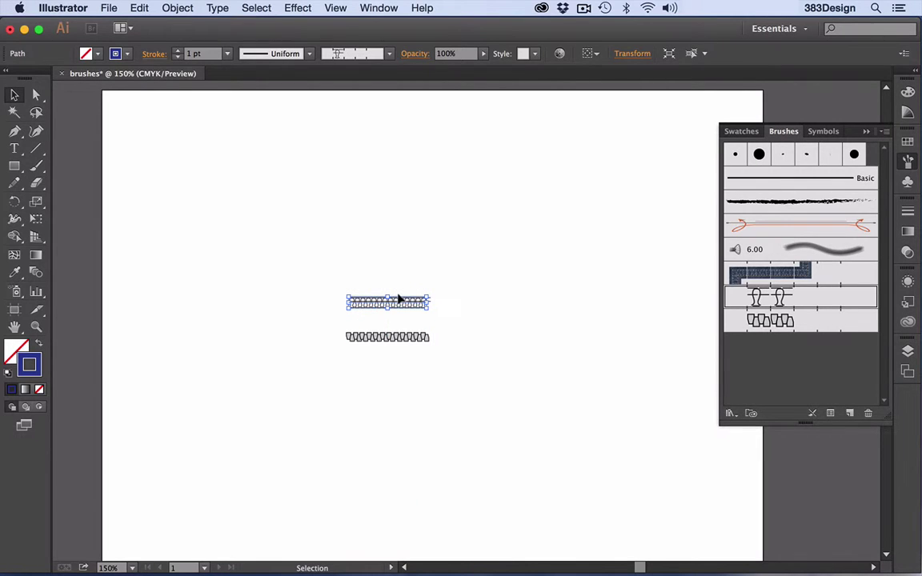
key(super+equal)
key(super+equal)
key(super+equal)
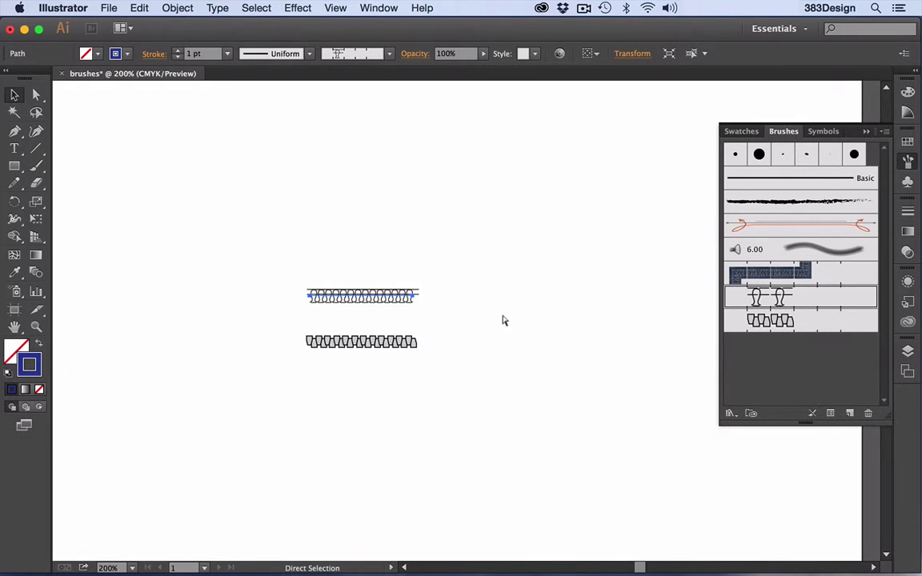
scroll(504, 320, left, 5)
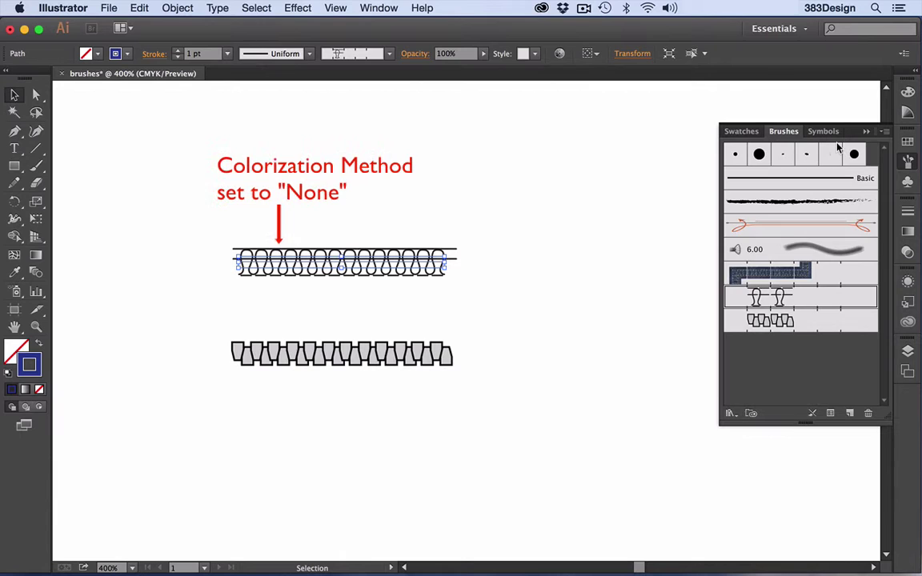
Try crimson and light green swatches as the stroke color of the coverstitch stroke
click(907, 146)
click(773, 257)
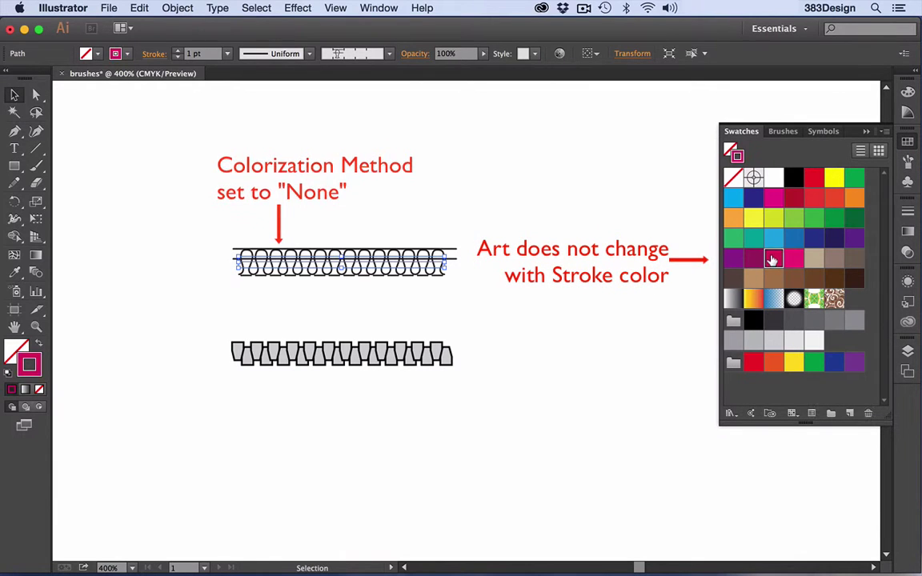
click(790, 223)
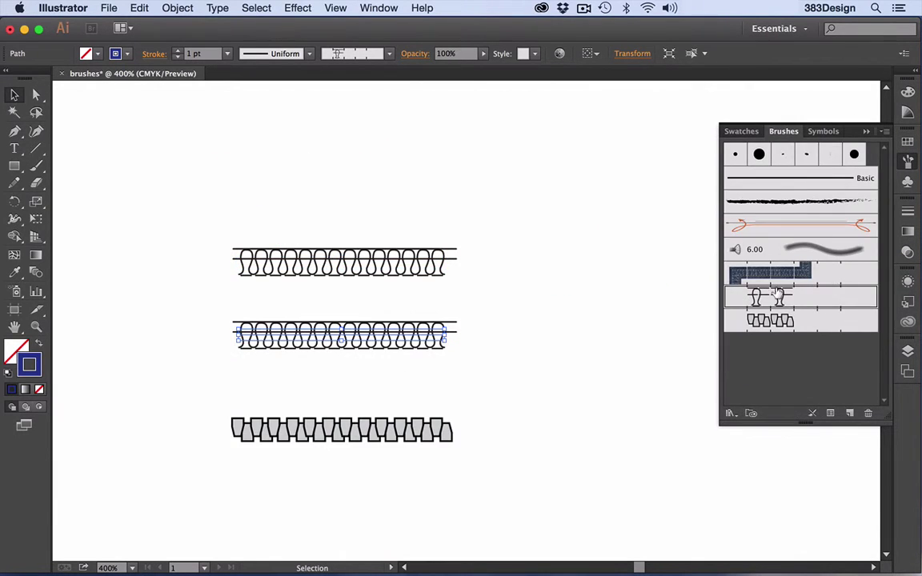
Duplicate the coverstitch brush, set the copy's colorization method to Tints, and apply the change to its existing strokes
drag(777, 294, 848, 413)
double_click(775, 345)
click(552, 336)
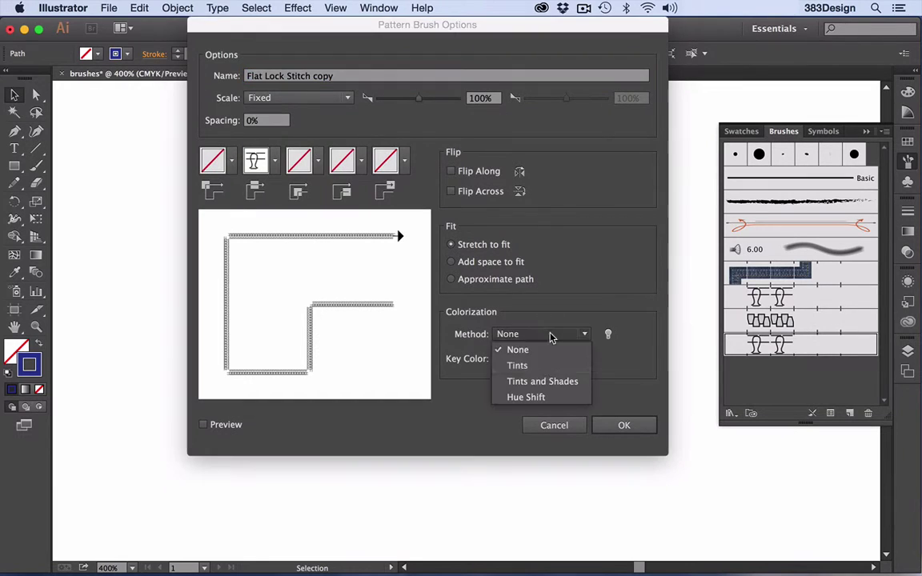
click(544, 365)
click(624, 426)
click(448, 319)
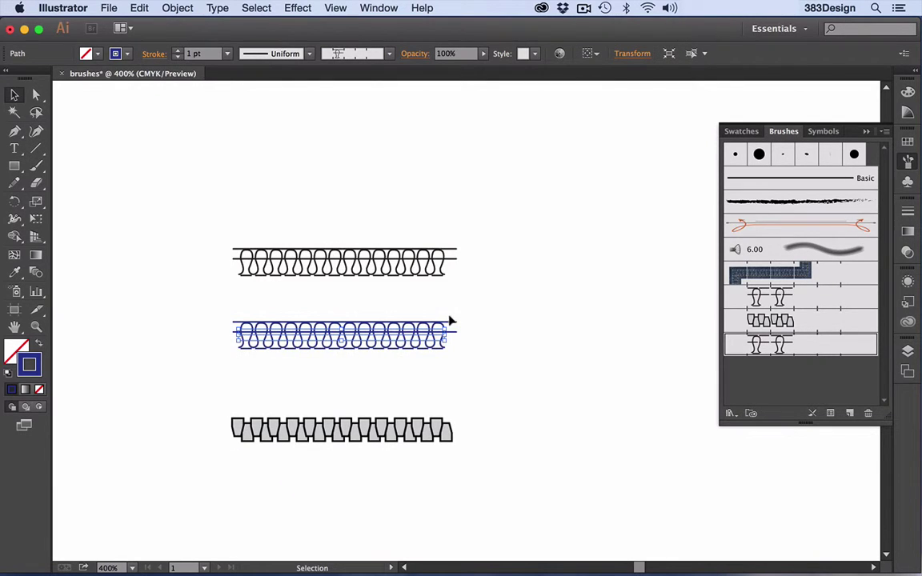
Try several swatches, including teal and purple, on the lower coverstitch stroke and finish with a brown stroke color
click(909, 143)
click(768, 216)
click(753, 237)
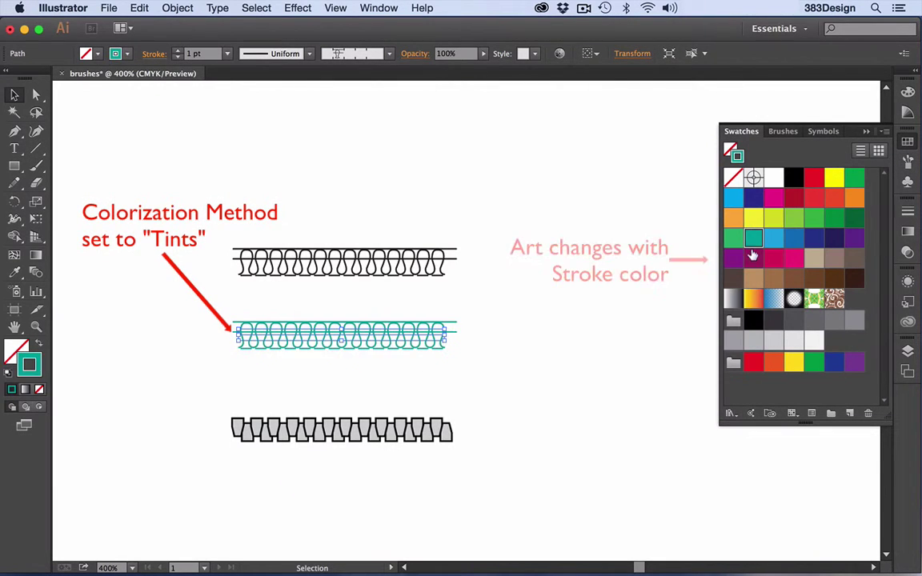
click(735, 256)
click(814, 278)
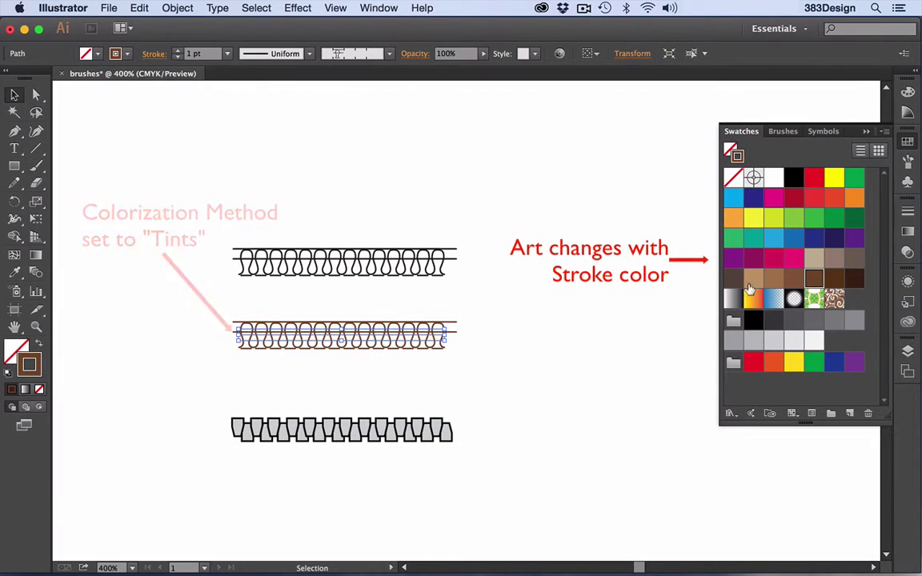
click(562, 317)
Set the zipper pattern brush's colorization method to Tints and Shades and apply it to the existing zipper stroke
click(414, 429)
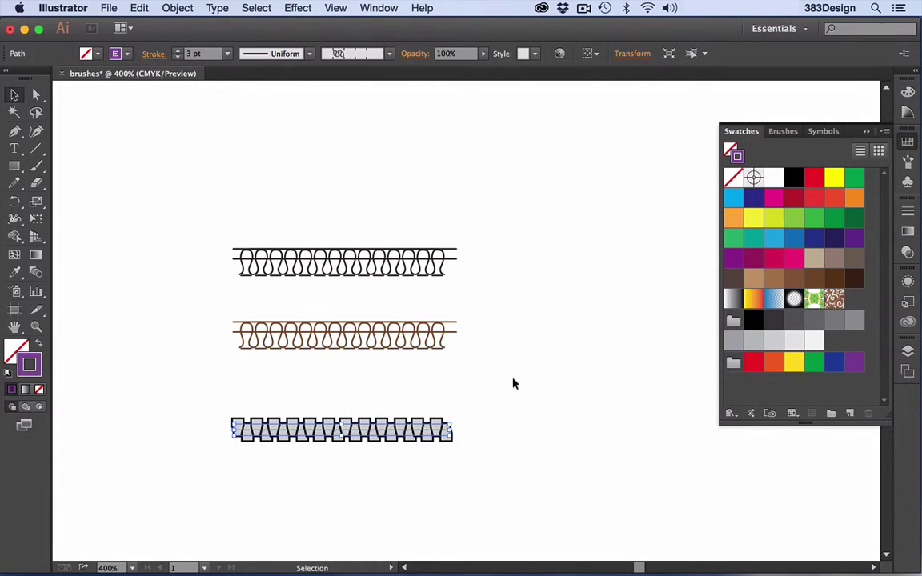
click(907, 164)
double_click(769, 320)
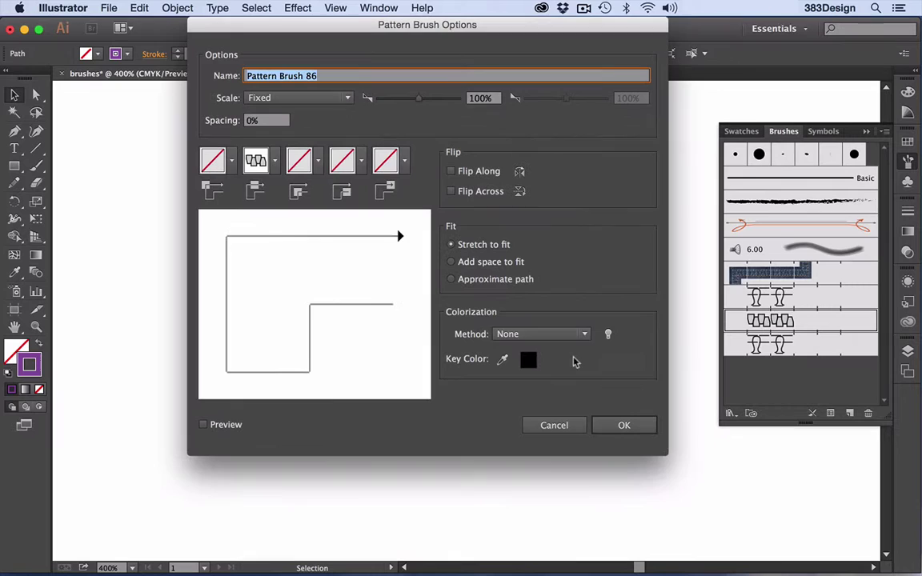
click(541, 333)
click(542, 381)
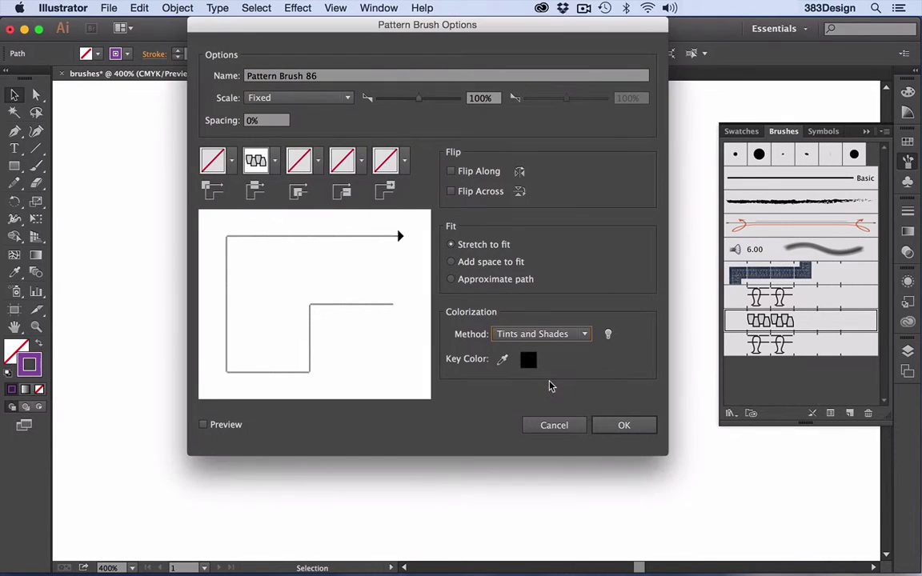
click(625, 425)
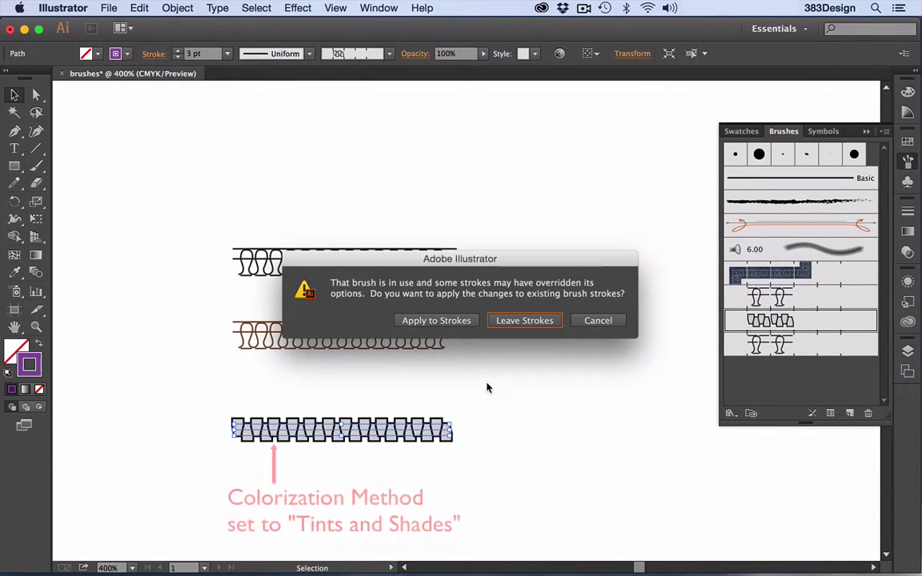
click(457, 324)
Duplicate the zipper brush, set the copy to Hue Shift with a light gray key color, and apply it to its existing strokes
scroll(349, 404, down, 5)
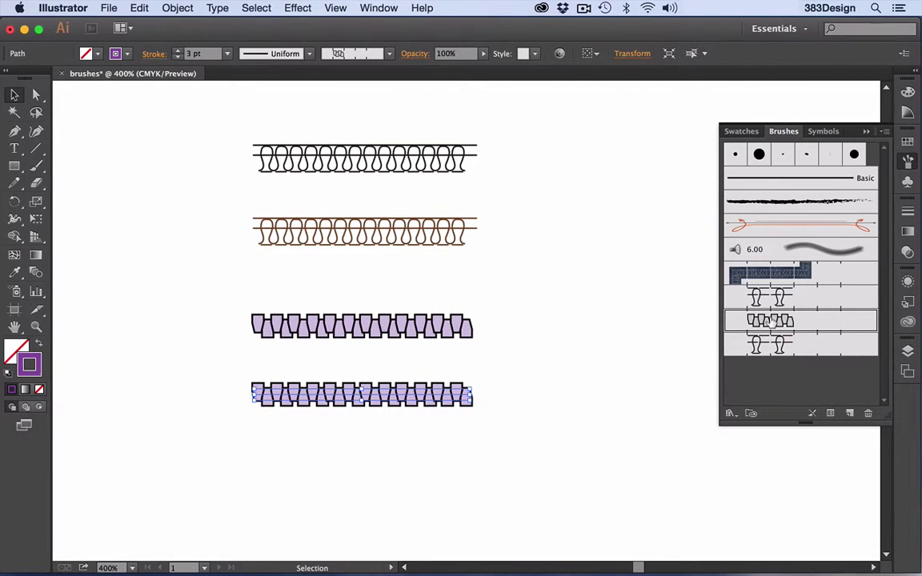
mouse_move(771, 322)
mouse_down()
mouse_move(797, 330)
mouse_move(849, 413)
mouse_up()
double_click(772, 368)
click(555, 340)
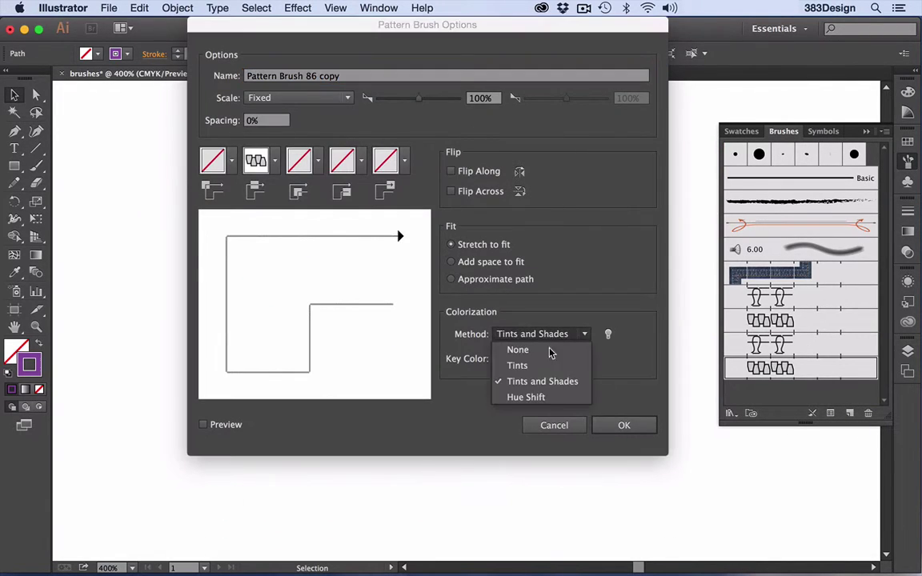
click(538, 400)
click(501, 360)
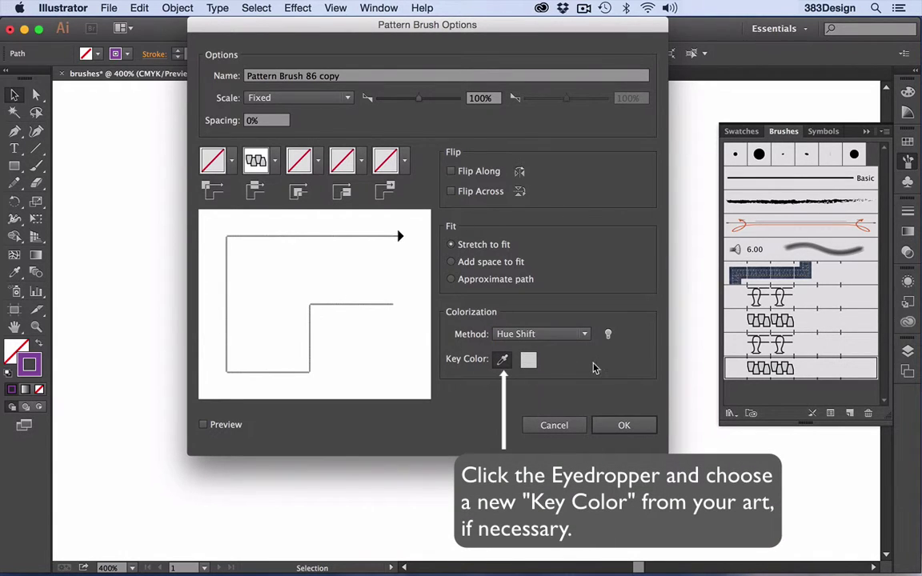
click(623, 425)
click(458, 324)
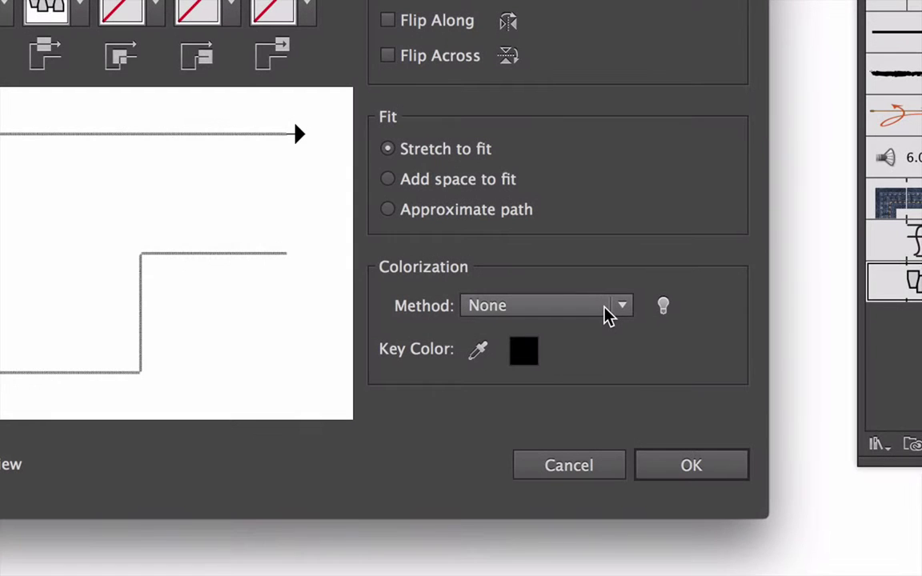
click(608, 312)
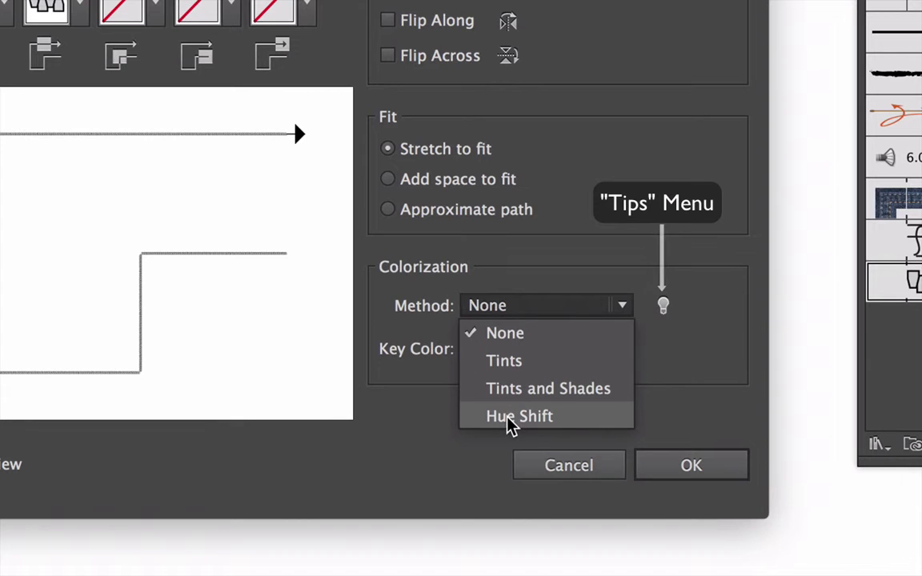
click(702, 416)
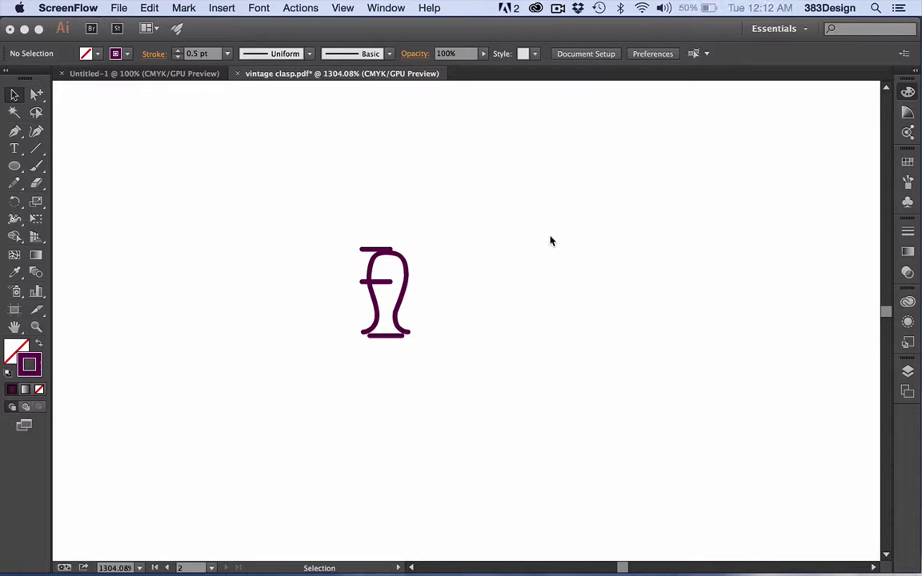
Change the stroke color of the whole purple stitch artwork to black
click(339, 232)
click(364, 260)
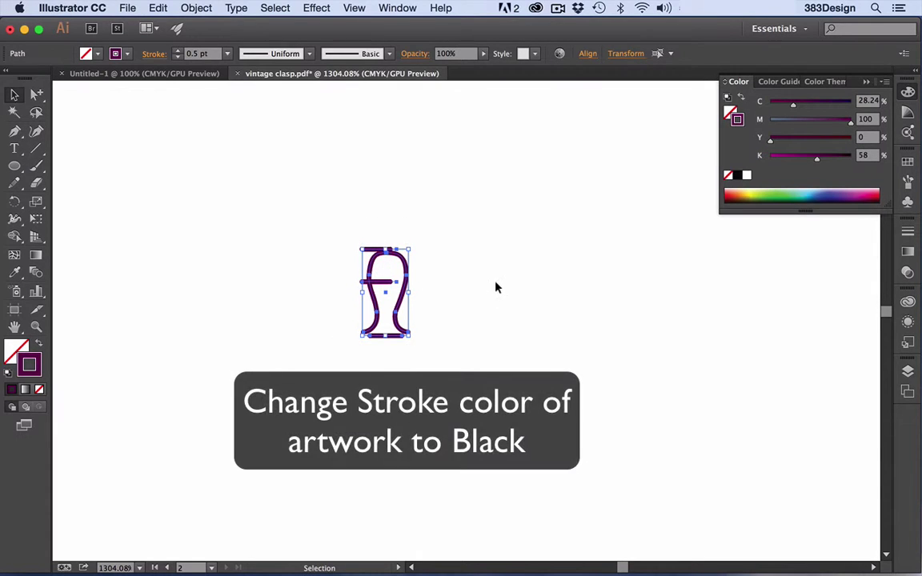
click(739, 176)
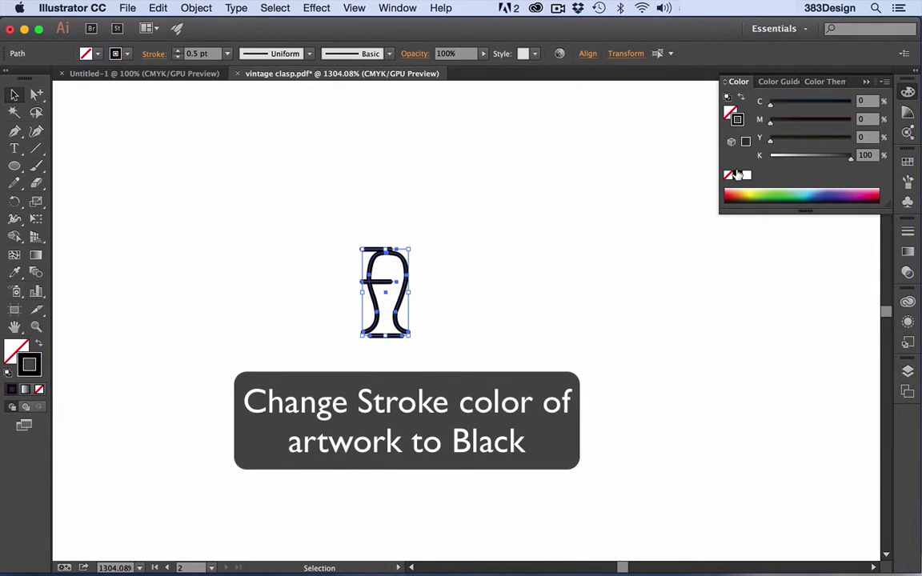
click(520, 241)
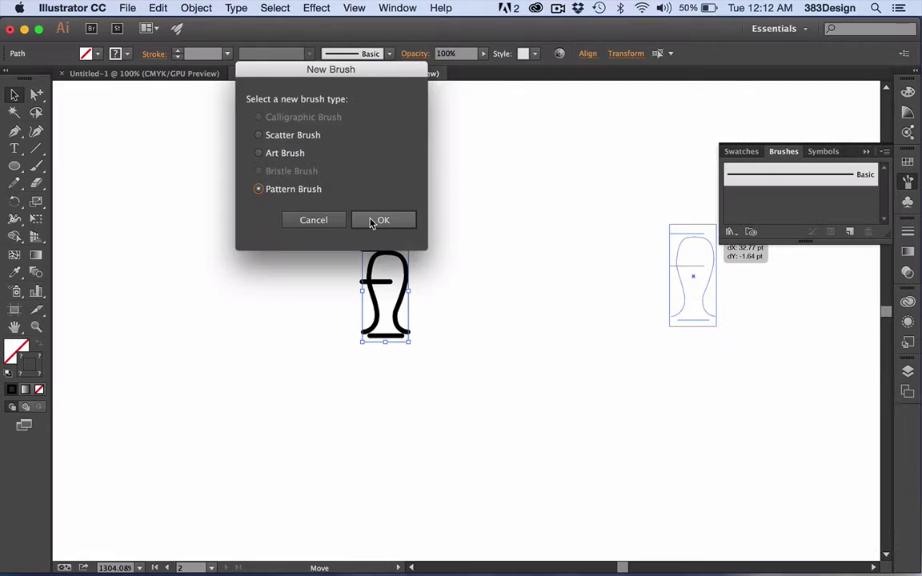
Create a pattern brush named Coverstitching with its colorization method set to Tints
click(376, 219)
text(Coverstitching)
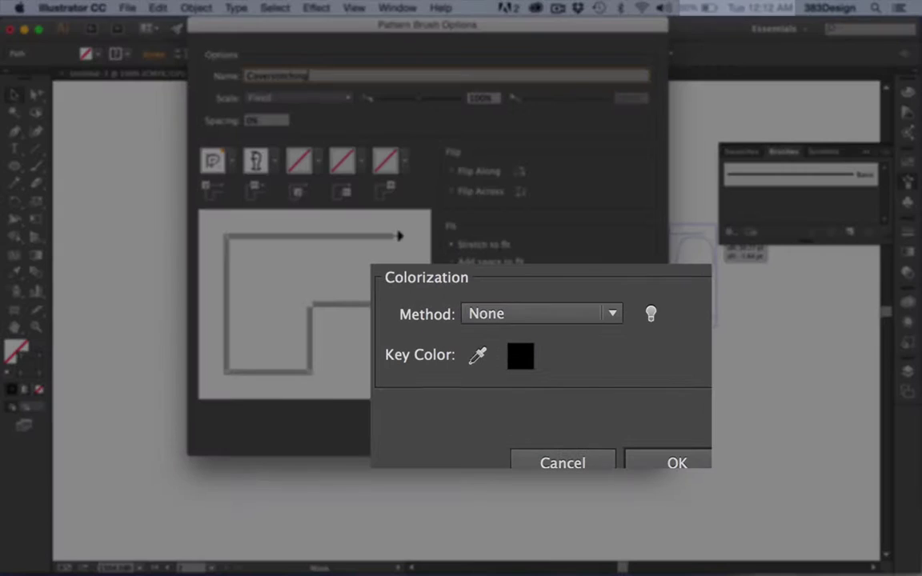
click(561, 334)
click(538, 365)
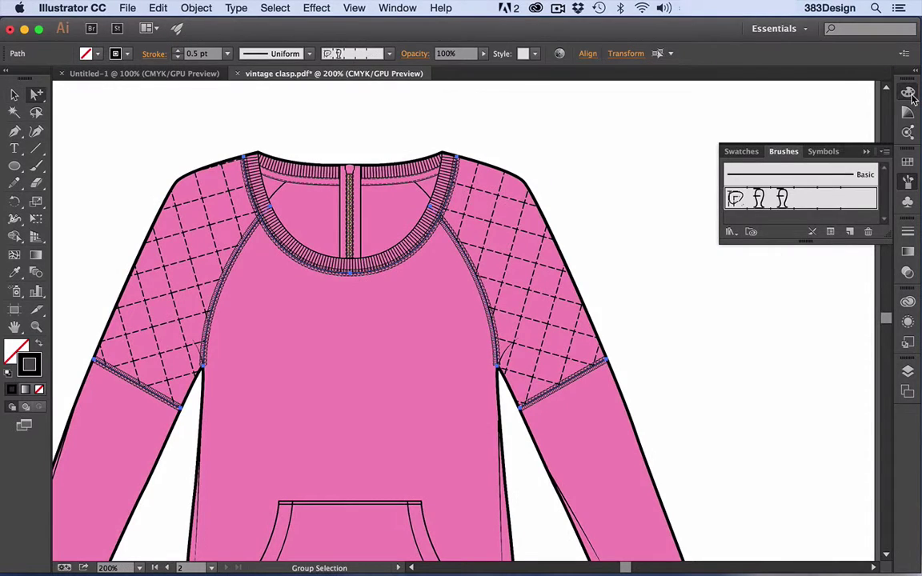
Recolor the coverstitching along the sweatshirt's neckline and sleeve seams magenta, and darken the stroke color by adding black
key(F6)
click(861, 192)
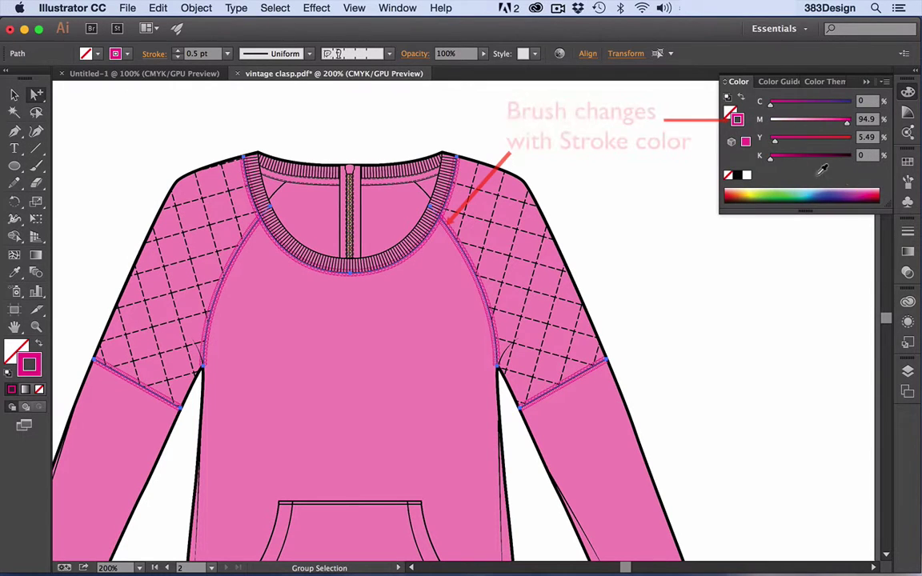
drag(772, 159, 793, 159)
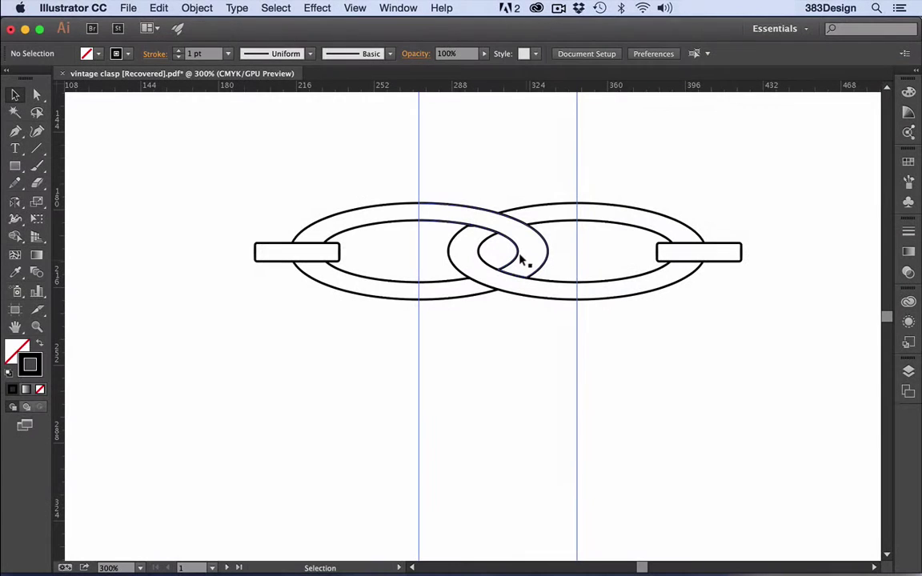
Check the fills of the overlapping chain link pieces and choose a colorization method for the chain pattern brush
click(522, 258)
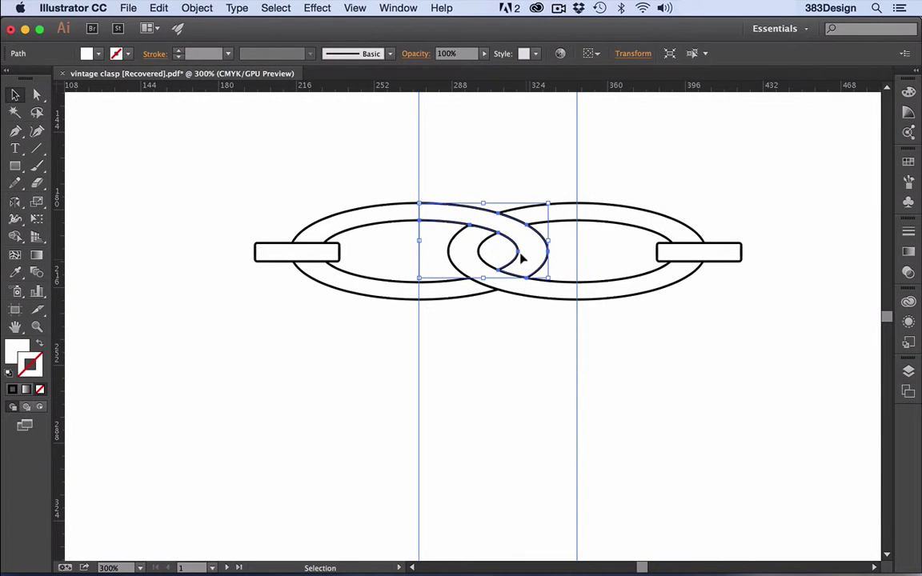
click(474, 252)
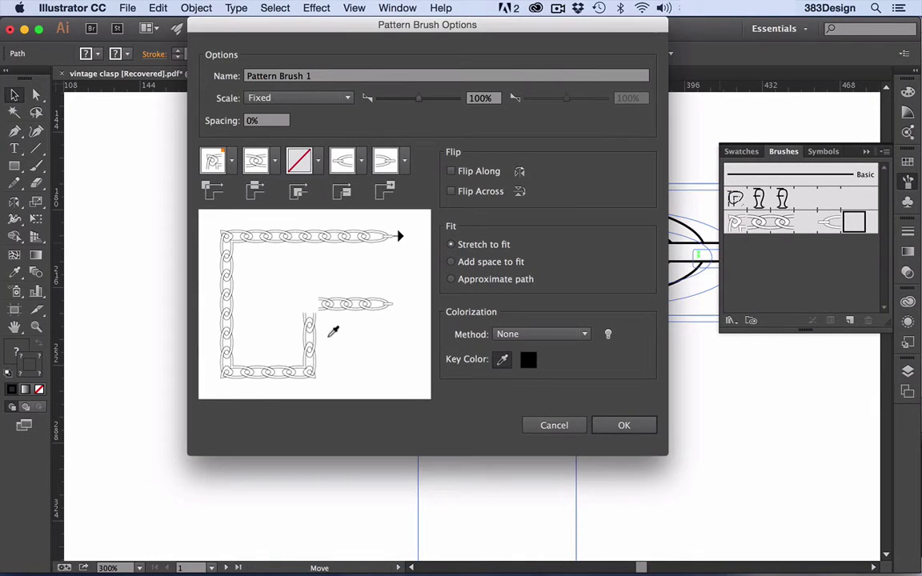
click(584, 334)
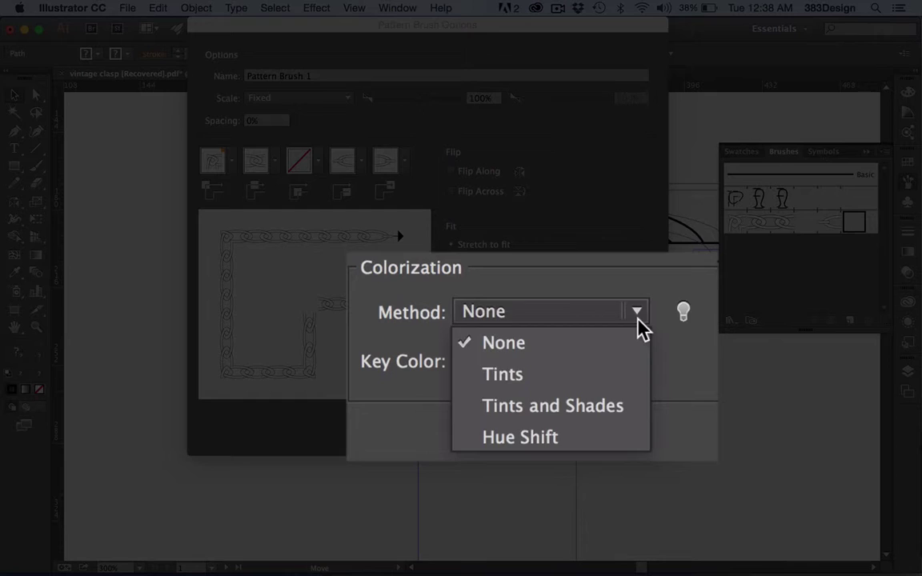
click(553, 396)
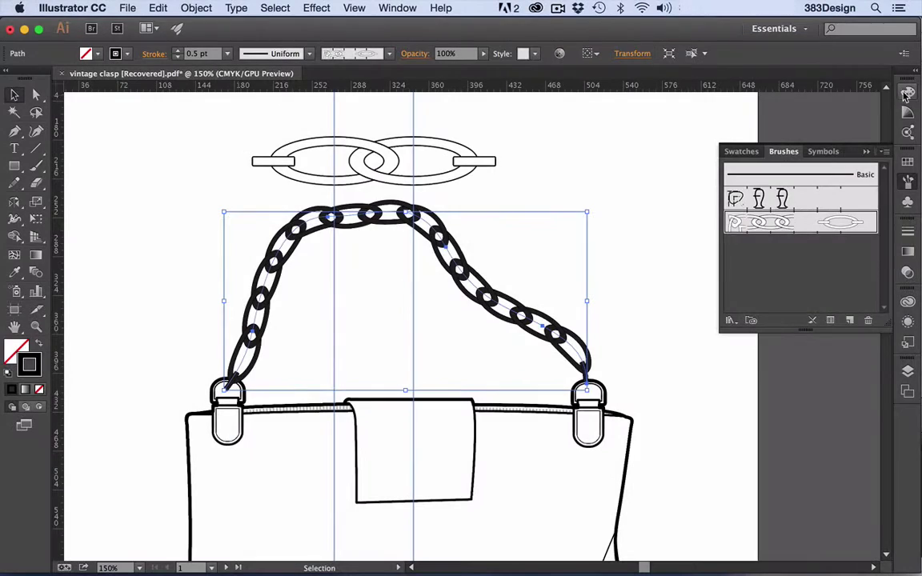
Try different stroke colors from the color spectrum on the handbag's chain strap
click(909, 93)
drag(841, 192, 757, 192)
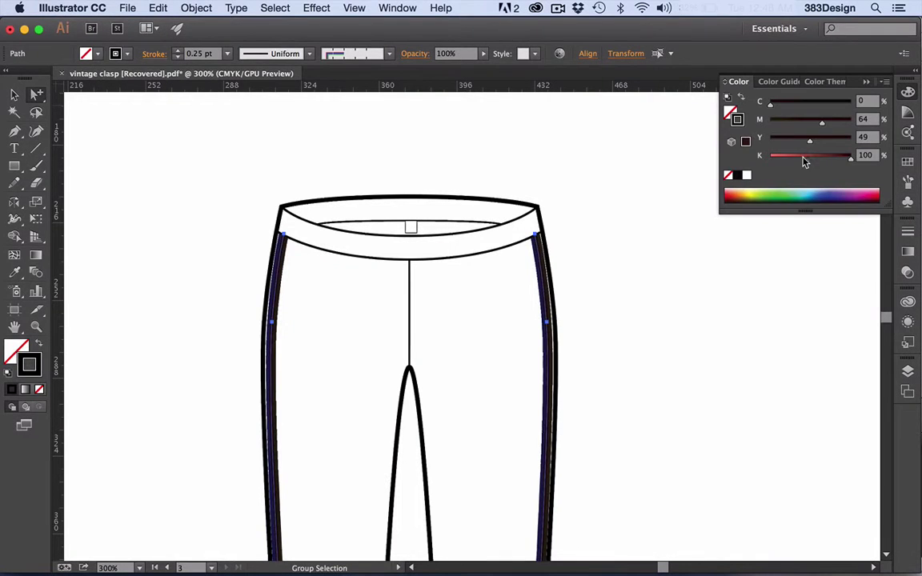
Reduce the black in the pants' side taping stroke to 34%, hide the selection edges and try two other multicolor taping brushes
drag(850, 156, 792, 157)
key(super+h)
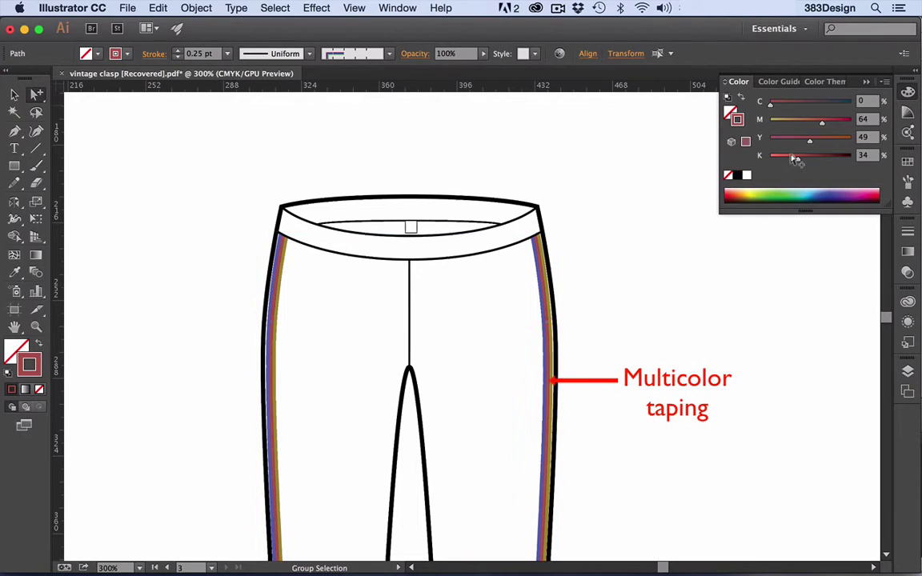
click(908, 179)
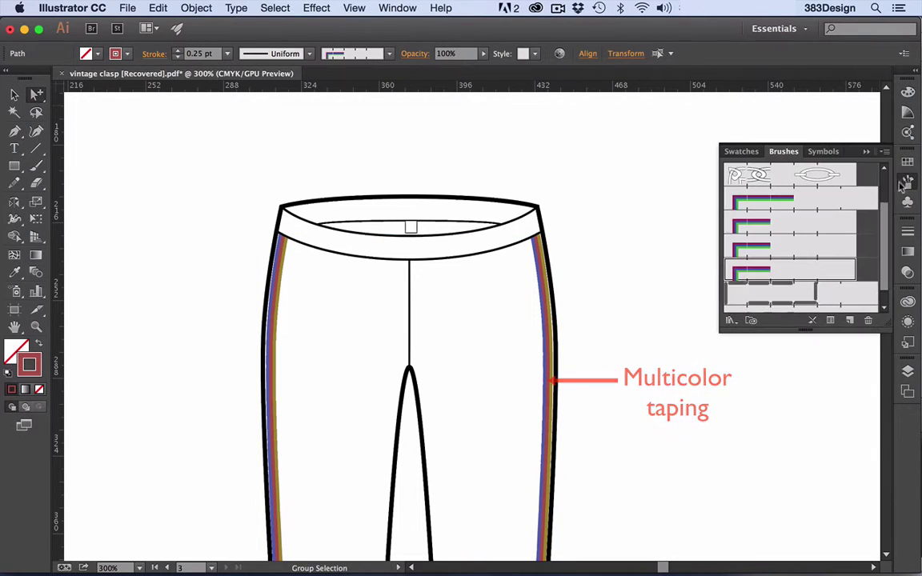
click(743, 247)
click(743, 222)
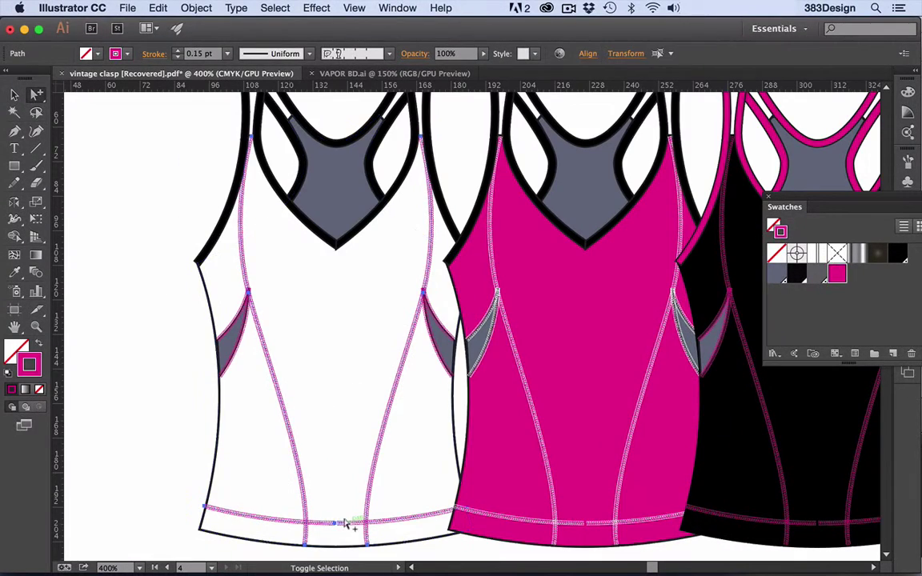
Recolor the seam and side-panel stitching of the upper white tank top with the slate gray swatch
click(779, 273)
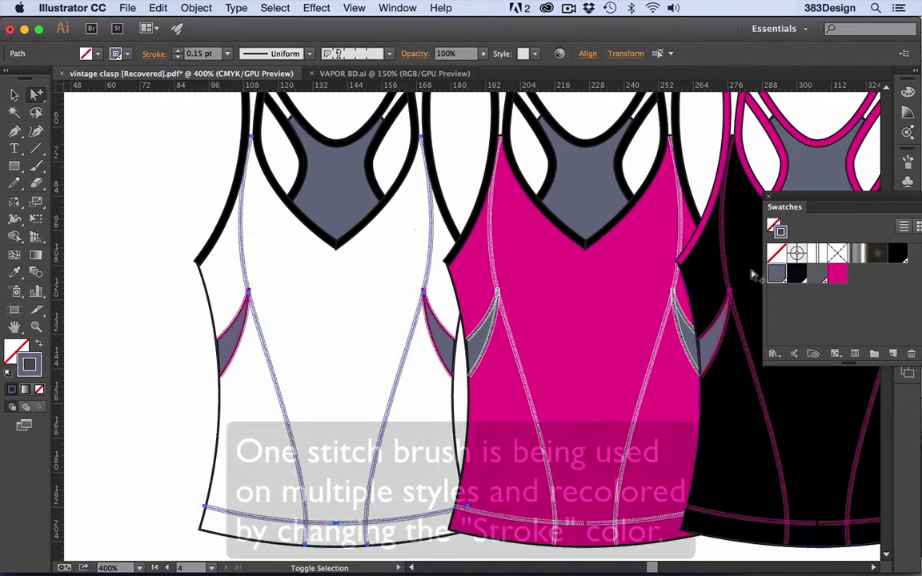
click(241, 335)
shift+click(430, 340)
click(783, 276)
Recolor the body seam and side-panel stitching of the upper pink tank top slate gray
drag(385, 334, 173, 341)
click(299, 348)
shift+click(437, 357)
shift+click(469, 324)
shift+click(268, 332)
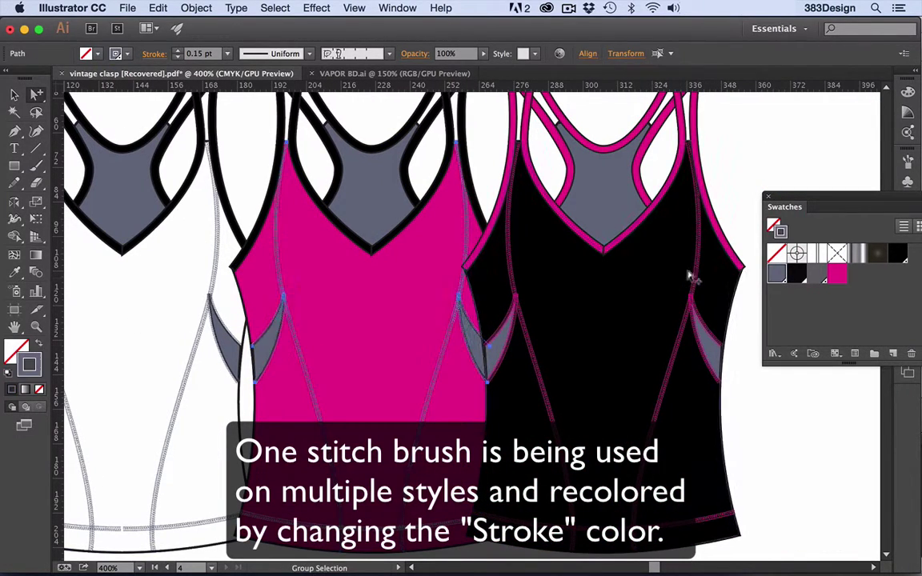
Recolor the pink body seam and side-panel stitching of the upper black tank top slate gray
scroll(411, 344, right, 3)
click(390, 324)
shift+click(588, 356)
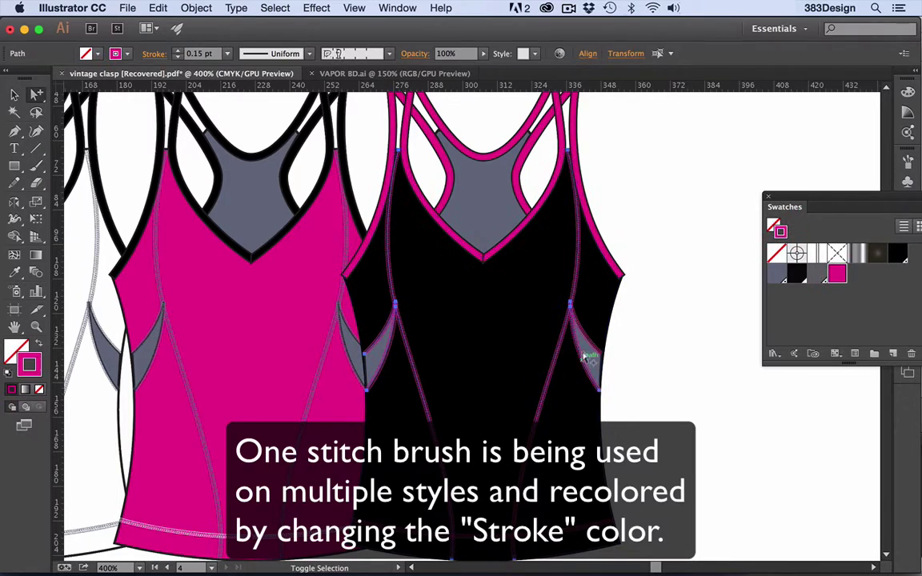
click(777, 276)
Recolor the hem stitching of the upper black and pink tank tops slate gray and clear the selection
click(690, 308)
scroll(406, 401, down, 3)
click(407, 402)
click(777, 275)
click(270, 414)
click(777, 275)
click(709, 339)
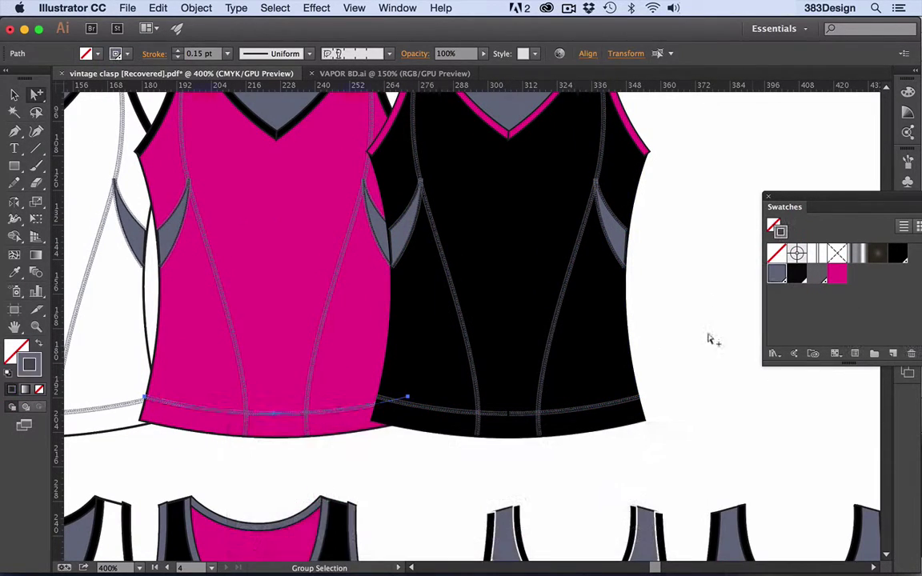
On the lower black tank top, recolor the two front seam stitches pink and the side-panel stitching slate gray
drag(344, 512, 557, 294)
click(585, 360)
shift+click(451, 384)
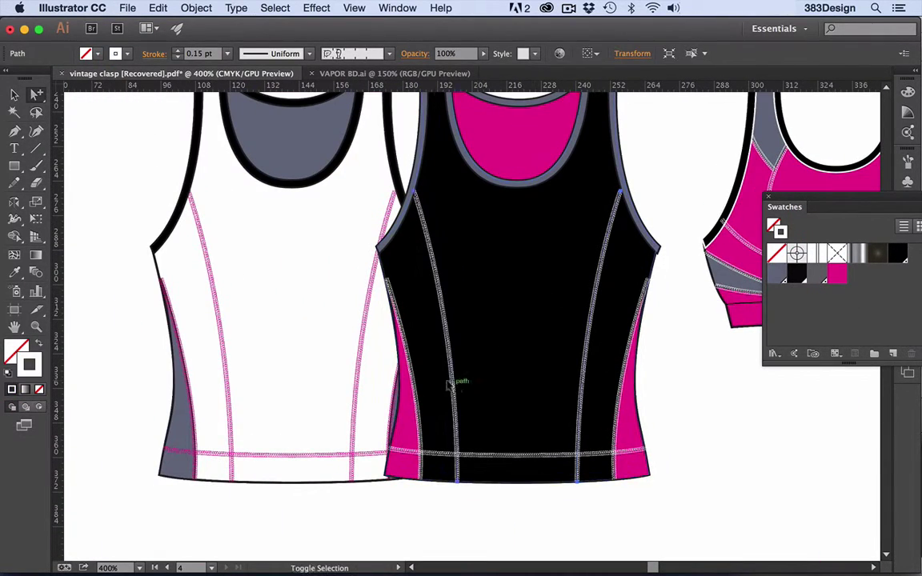
click(837, 275)
click(619, 393)
shift+click(413, 386)
click(776, 276)
click(691, 326)
Recolor the front seam and hem stitching of the lower white tank top slate gray
drag(292, 420, 325, 484)
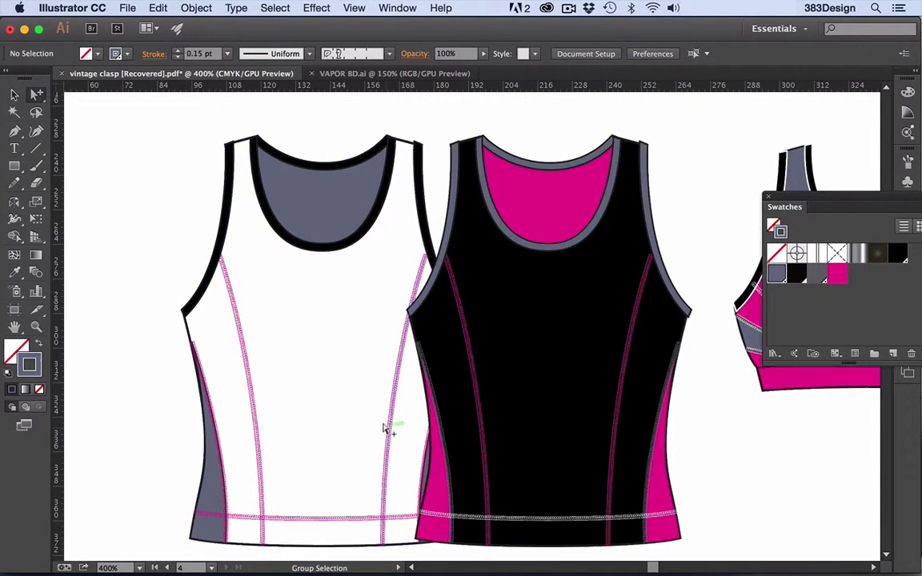
click(388, 430)
shift+click(259, 438)
click(776, 276)
click(398, 517)
click(776, 276)
click(696, 344)
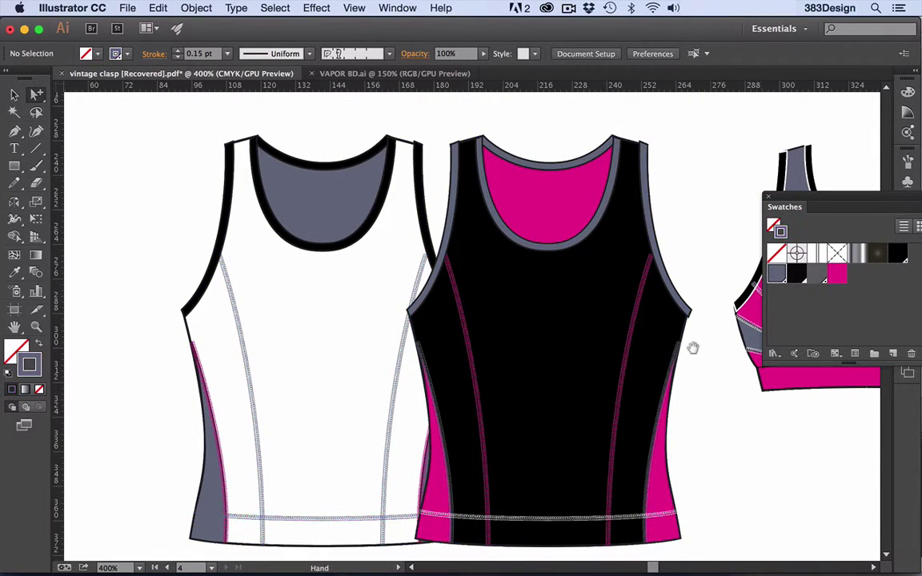
Select the curved front seam stitching on the pink sports bra
drag(693, 348, 621, 348)
key(super+z)
drag(591, 406, 157, 420)
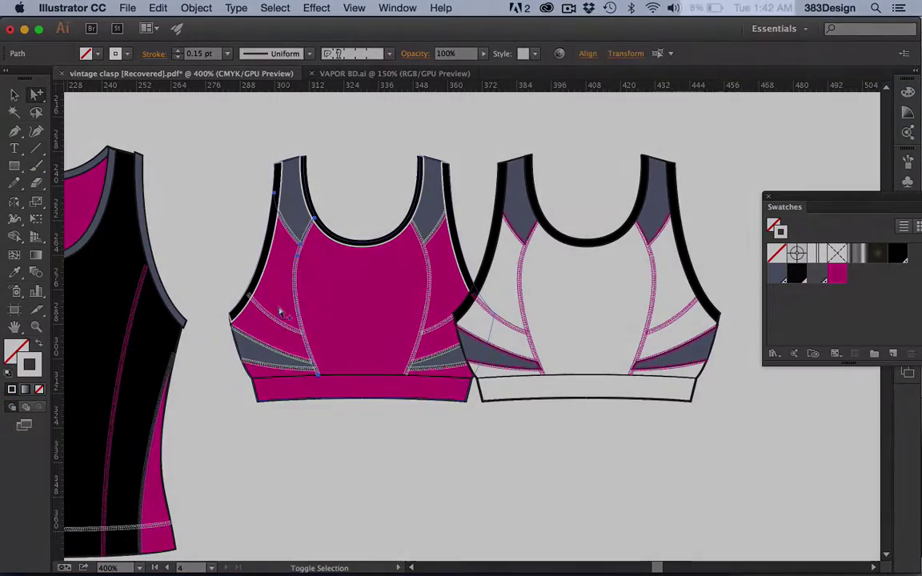